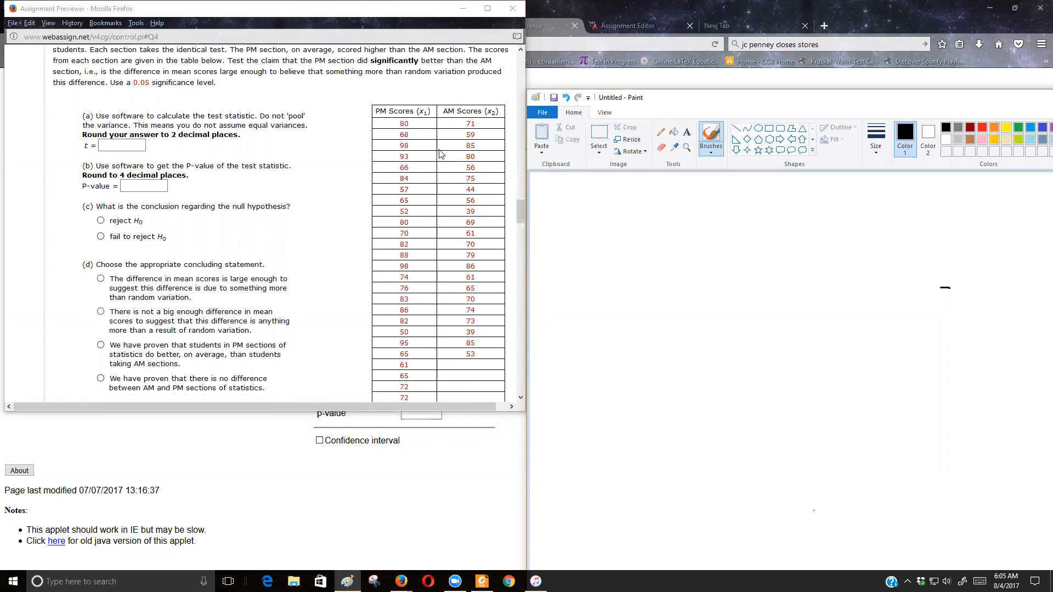
Highlight the claim in question 4 that the PM section did significantly better than the AM section
scroll(297, 177, "up", 3)
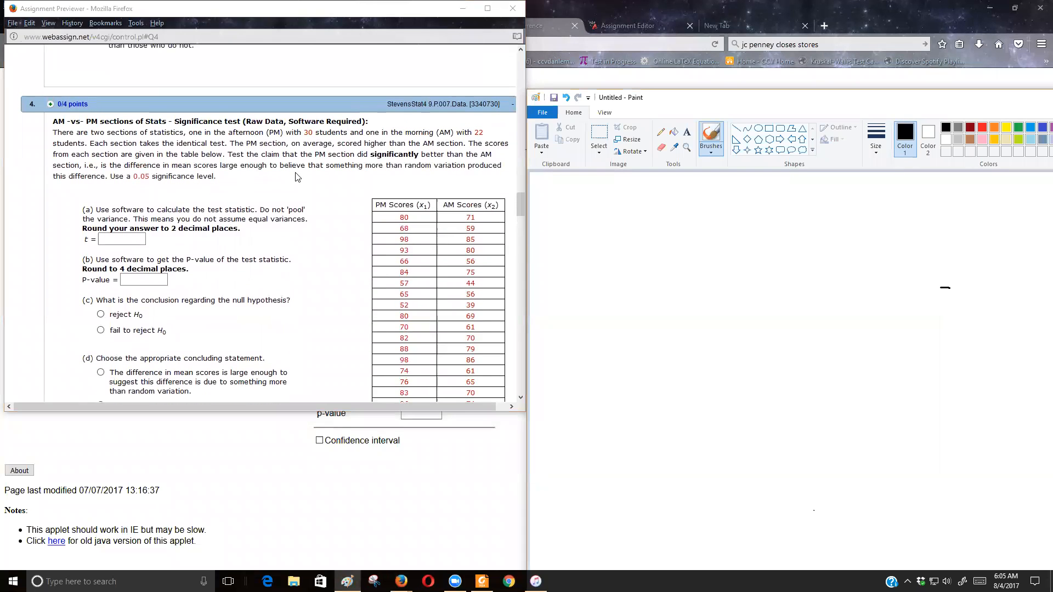
left_click_drag(247, 155, 499, 161)
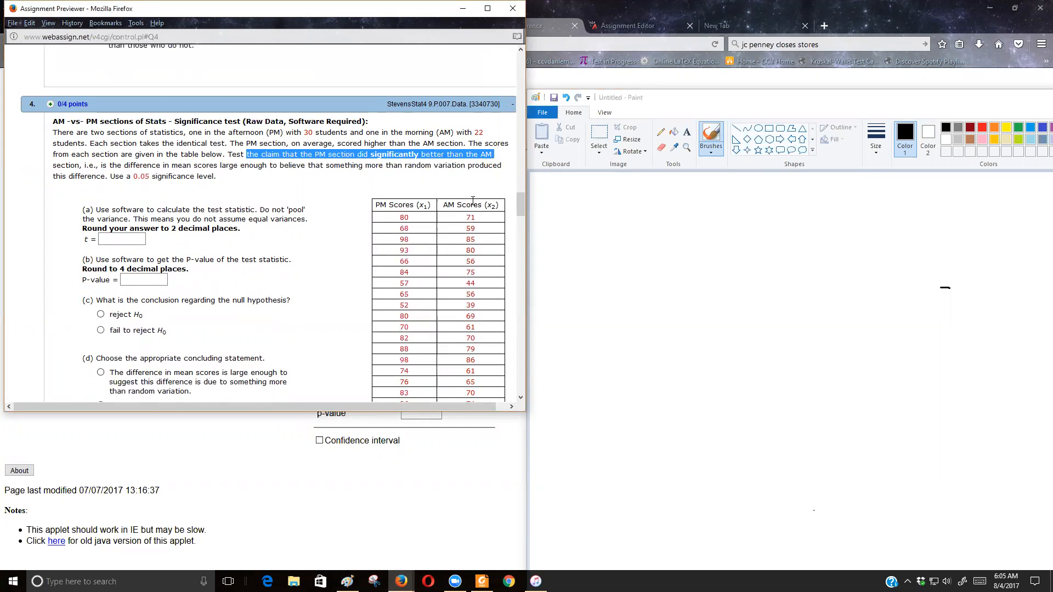
left_click(414, 204)
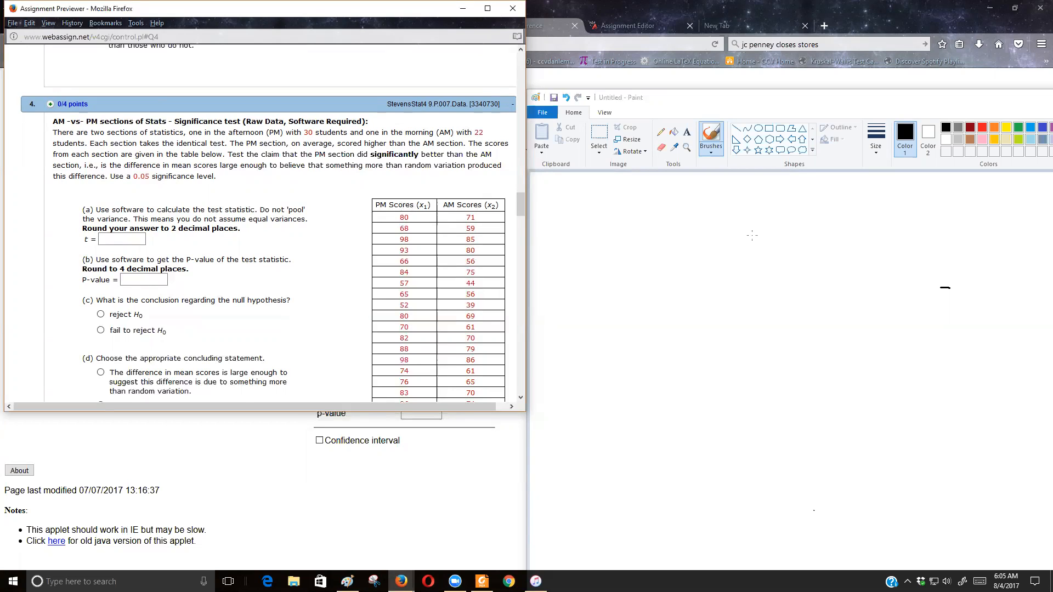
In Paint, handwrite the null hypothesis H0: μPM = μAM with the brush near the top of the canvas
left_click(718, 135)
mouse_move(580, 205)
left_mouse_down()
mouse_move(581, 245)
mouse_move(595, 246)
mouse_move(596, 229)
mouse_move(614, 255)
mouse_move(616, 245)
left_mouse_up()
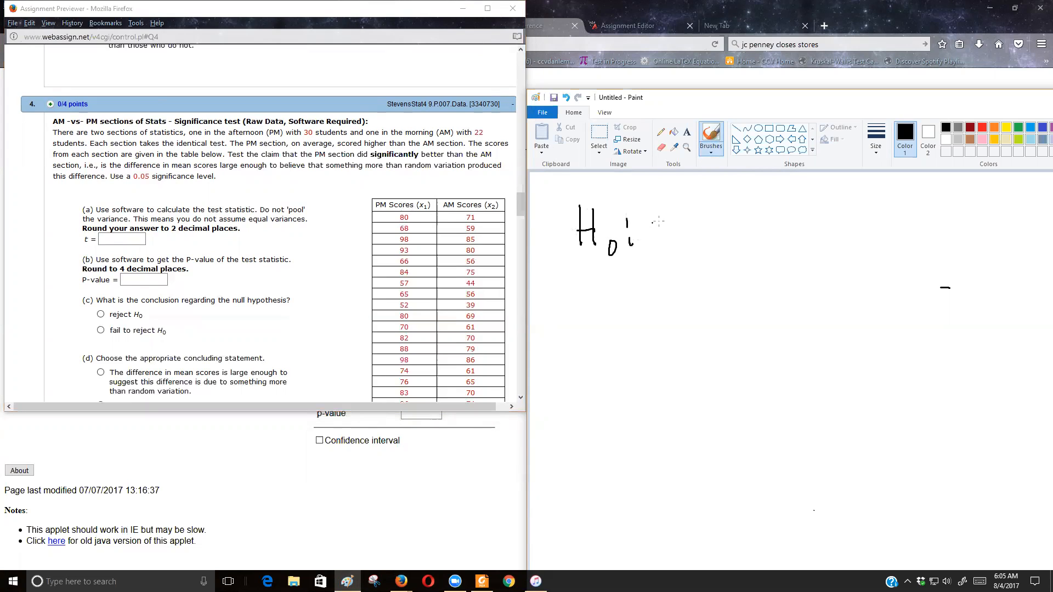
mouse_move(660, 215)
left_mouse_down()
mouse_move(662, 244)
mouse_move(679, 219)
mouse_move(690, 257)
mouse_move(740, 236)
left_mouse_up()
mouse_move(755, 219)
left_mouse_down()
mouse_move(755, 248)
mouse_move(779, 218)
mouse_move(780, 252)
left_mouse_up()
left_click_drag(782, 241, 788, 249)
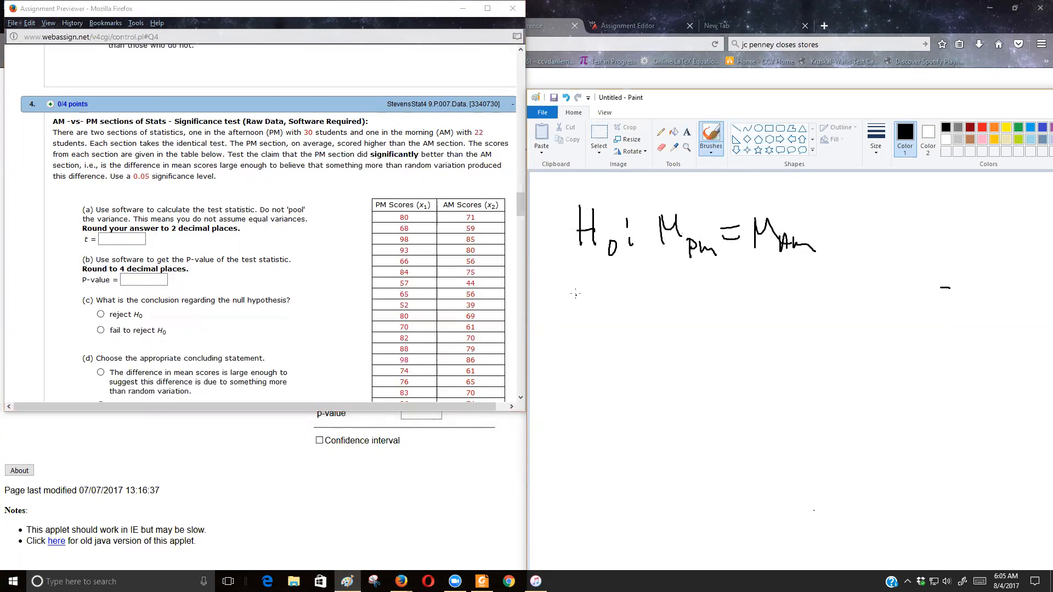
Handwrite the alternative hypothesis H1: μPM > μAM below the null hypothesis
mouse_move(573, 285)
left_mouse_down()
mouse_move(574, 318)
mouse_move(591, 319)
left_mouse_up()
mouse_move(573, 303)
left_mouse_down()
mouse_move(592, 302)
mouse_move(609, 332)
left_mouse_up()
mouse_move(624, 290)
left_mouse_down()
mouse_move(672, 329)
mouse_move(680, 311)
mouse_move(697, 329)
left_mouse_up()
mouse_move(701, 311)
left_mouse_down()
mouse_move(702, 331)
mouse_move(800, 304)
mouse_move(830, 317)
left_mouse_up()
left_click_drag(832, 324, 843, 325)
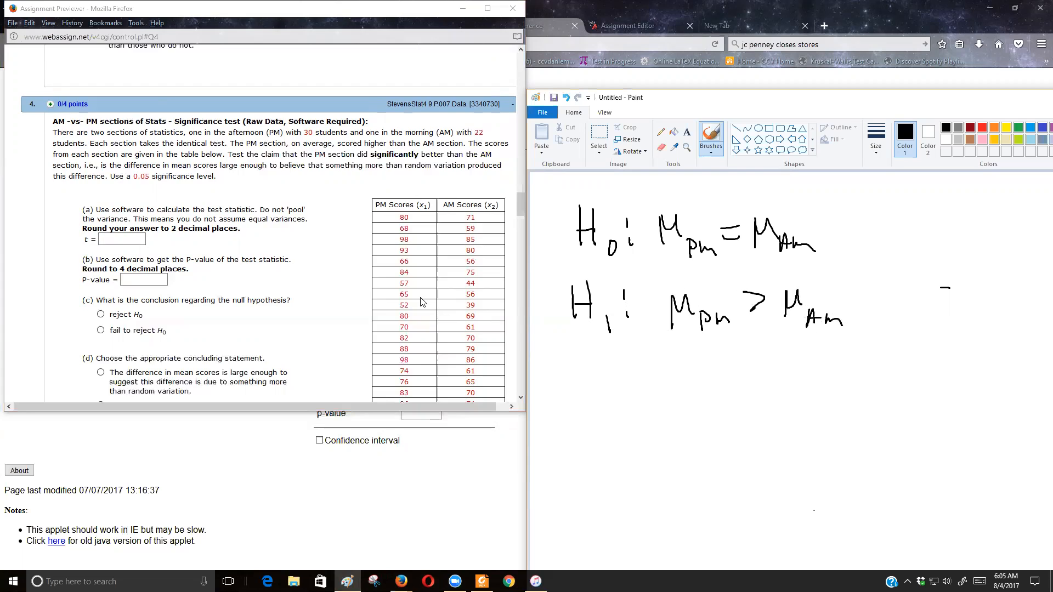
Select all PM and AM scores in question 4's data table, without the header row, and copy them
scroll(439, 313, "down", 5)
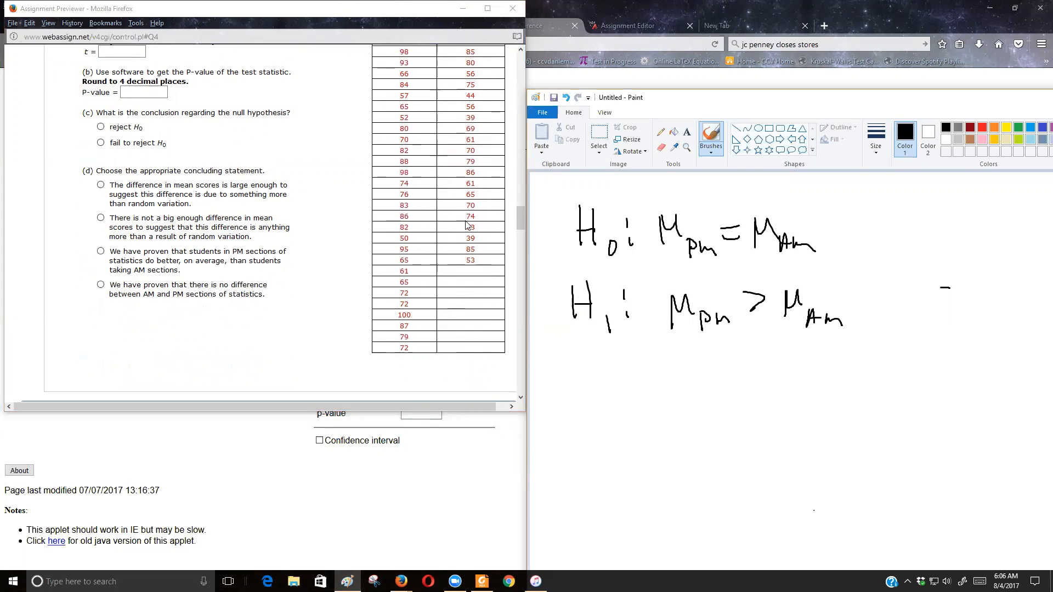
scroll(415, 304, "up", 2)
scroll(415, 304, "up", 1)
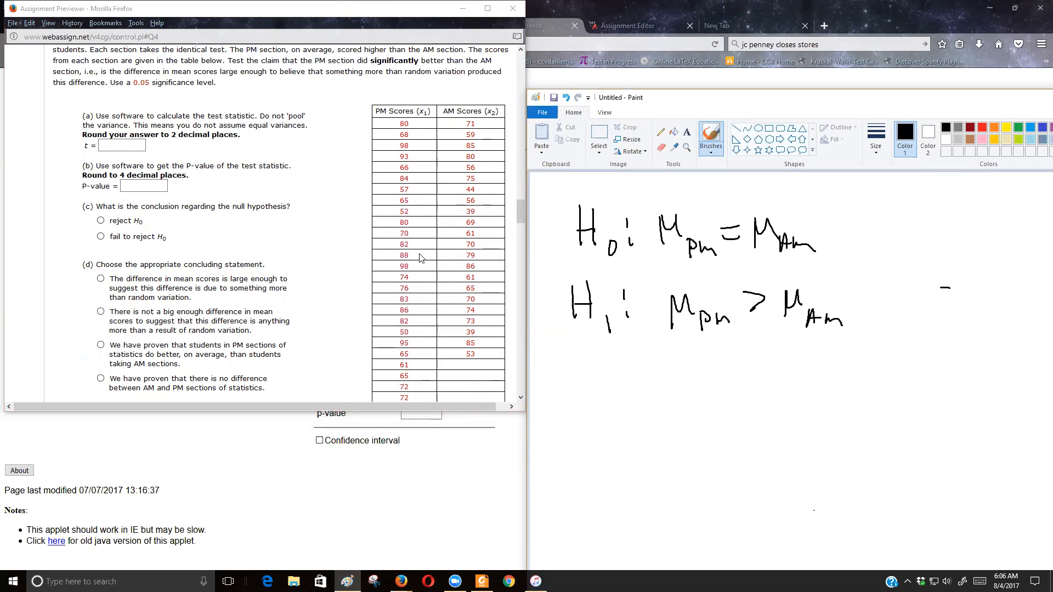
scroll(422, 266, "up", 3)
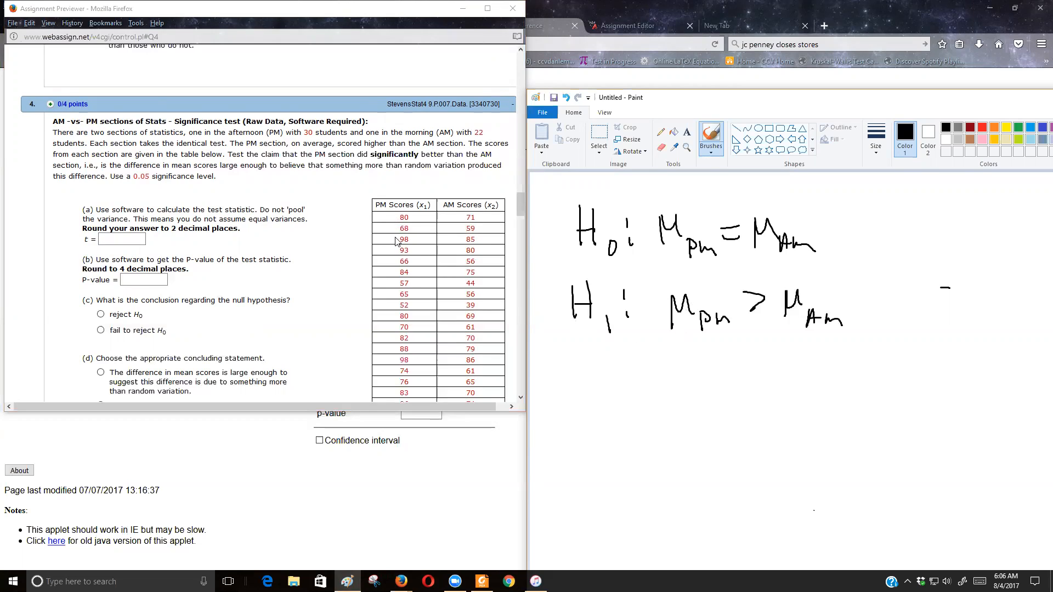
left_click(395, 220)
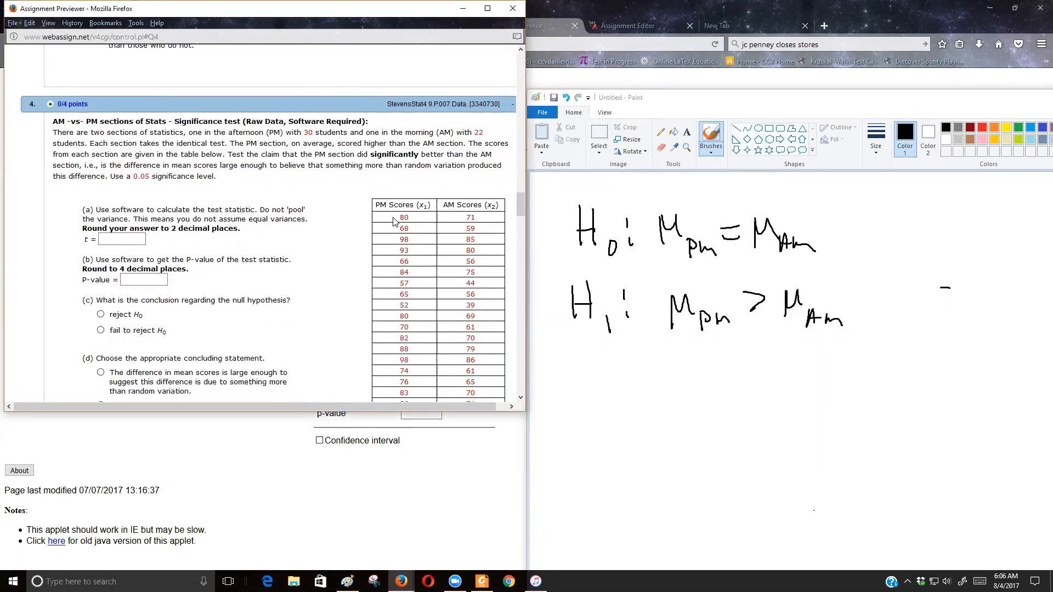
left_click_drag(393, 221, 471, 322)
scroll(472, 322, "up", 5)
scroll(472, 323, "up", 5)
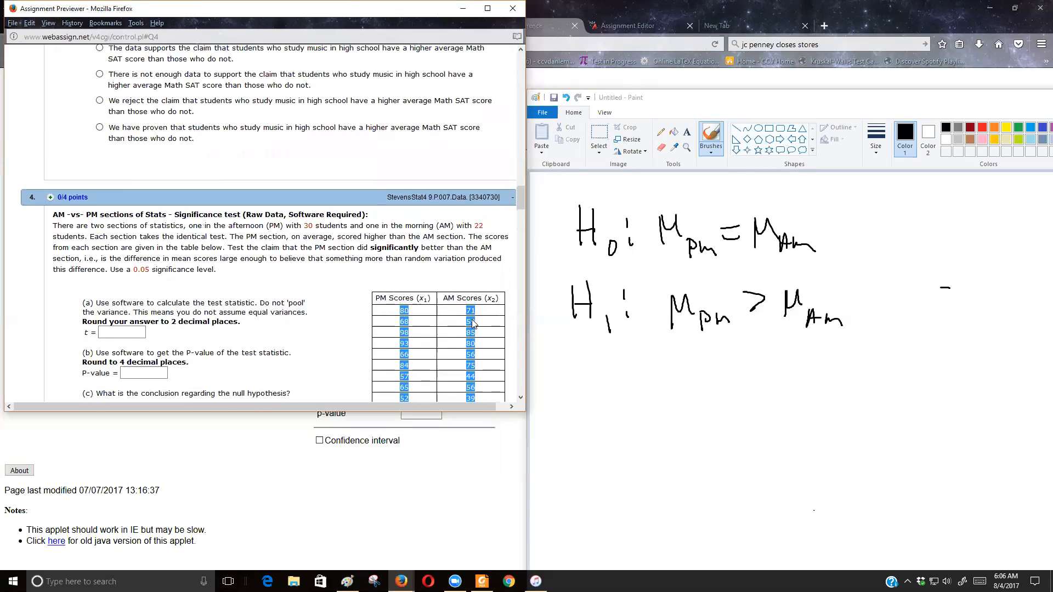
middle_click(472, 319)
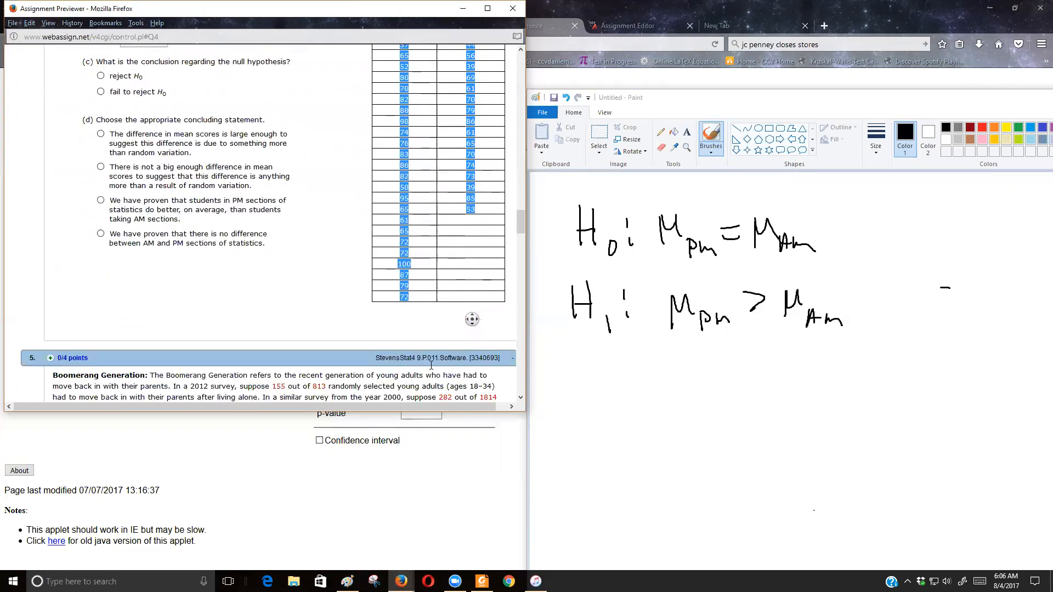
middle_click(426, 363)
scroll(426, 365, "up", 10)
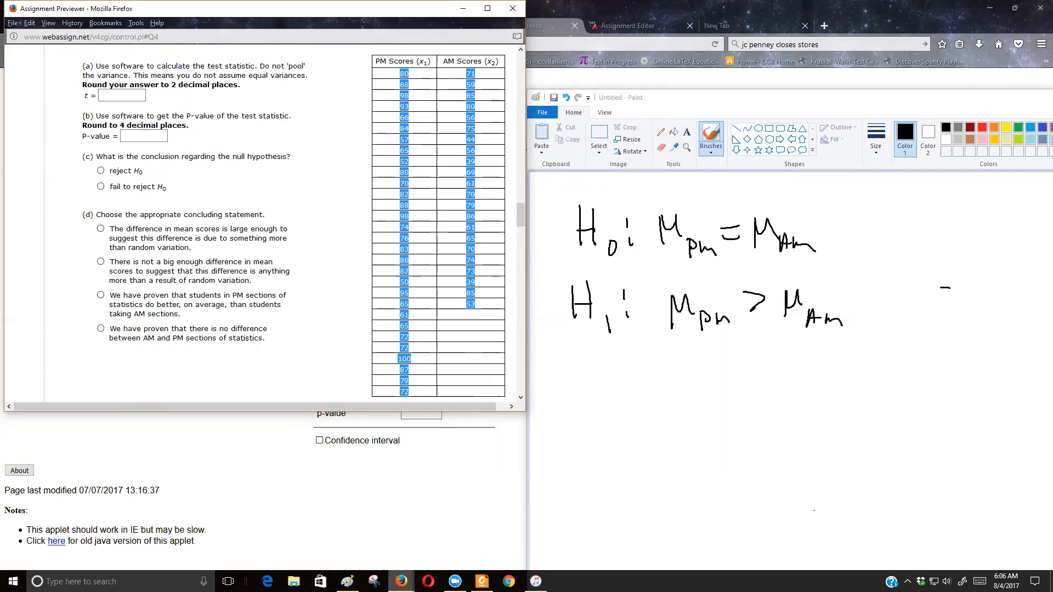
Switch to the Theory-Based Inference applet in the browser and set its scenario to Two means
mouse_move(402, 582)
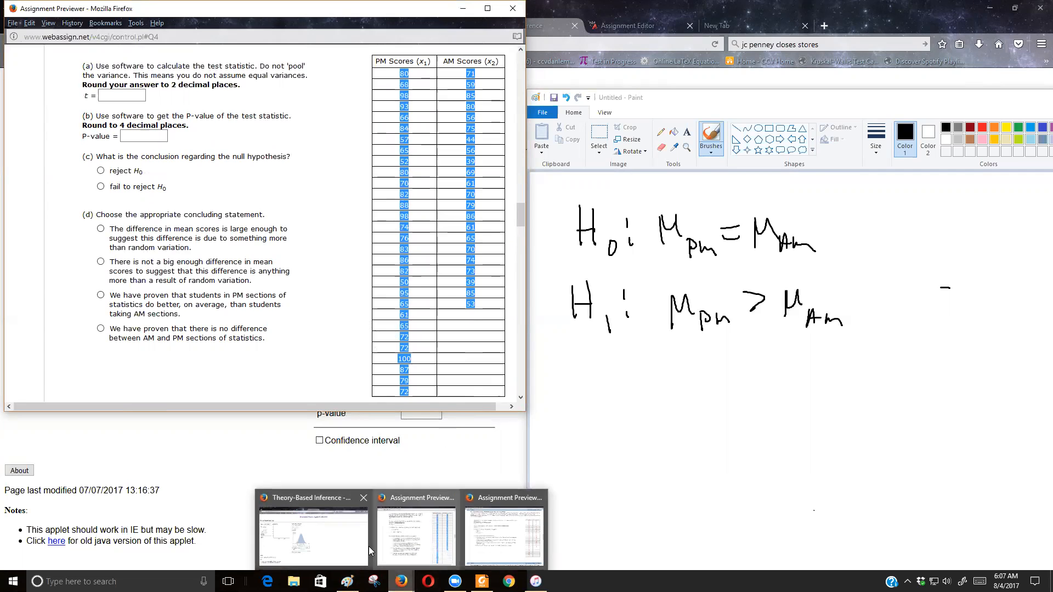
left_click(341, 541)
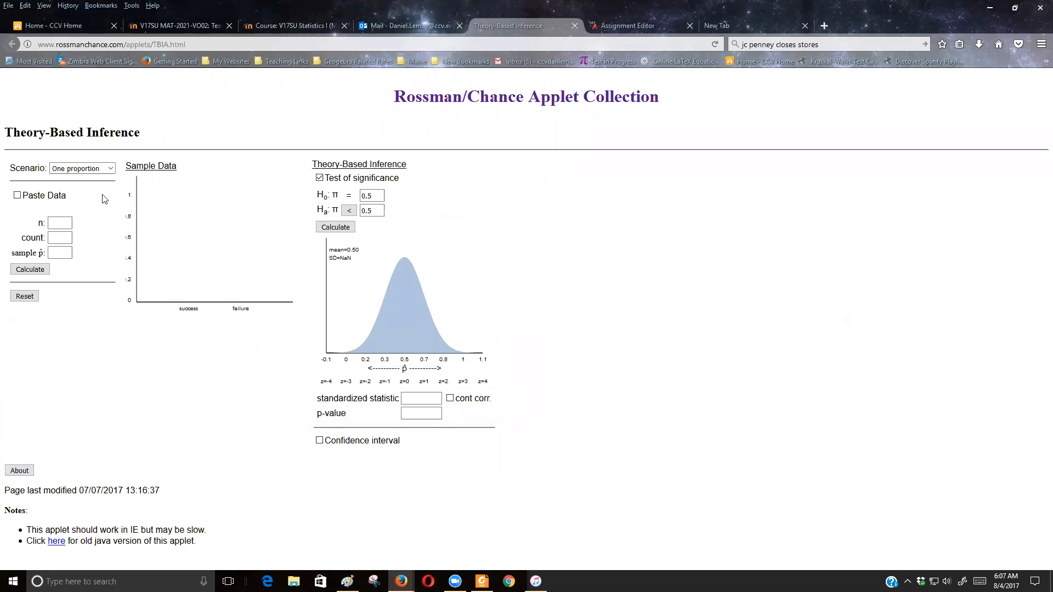
left_click(97, 169)
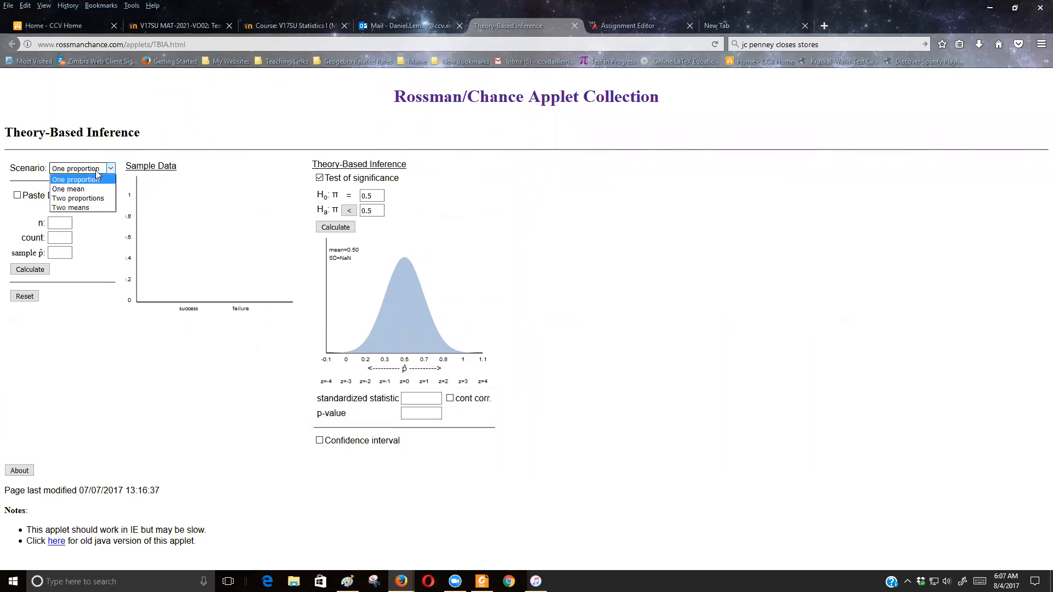
left_click(87, 209)
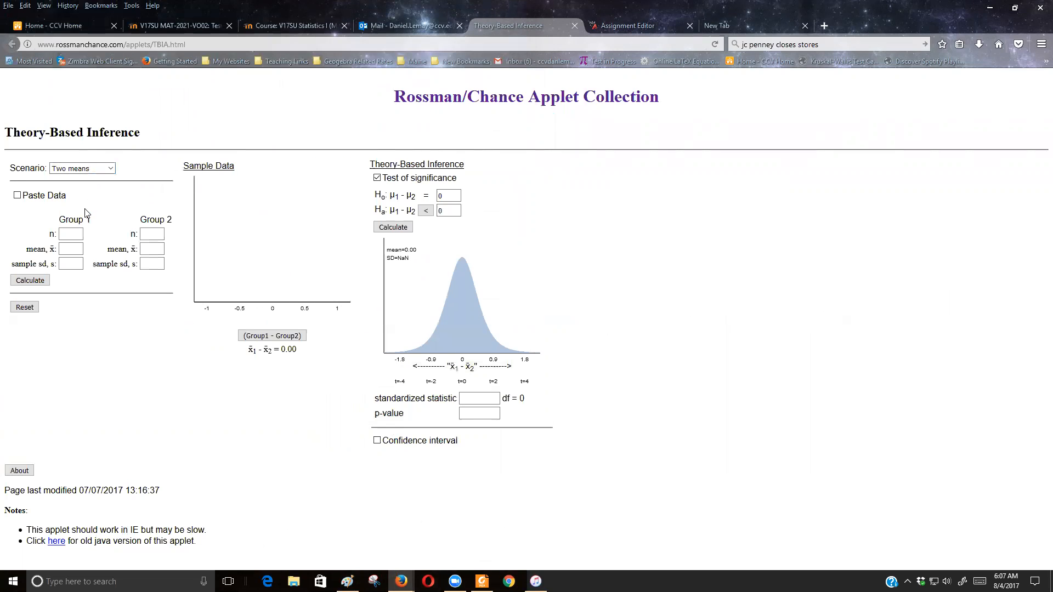
Enable pasted data, replace the sample values with the copied PM and AM scores, and load them into the applet
left_click(17, 196)
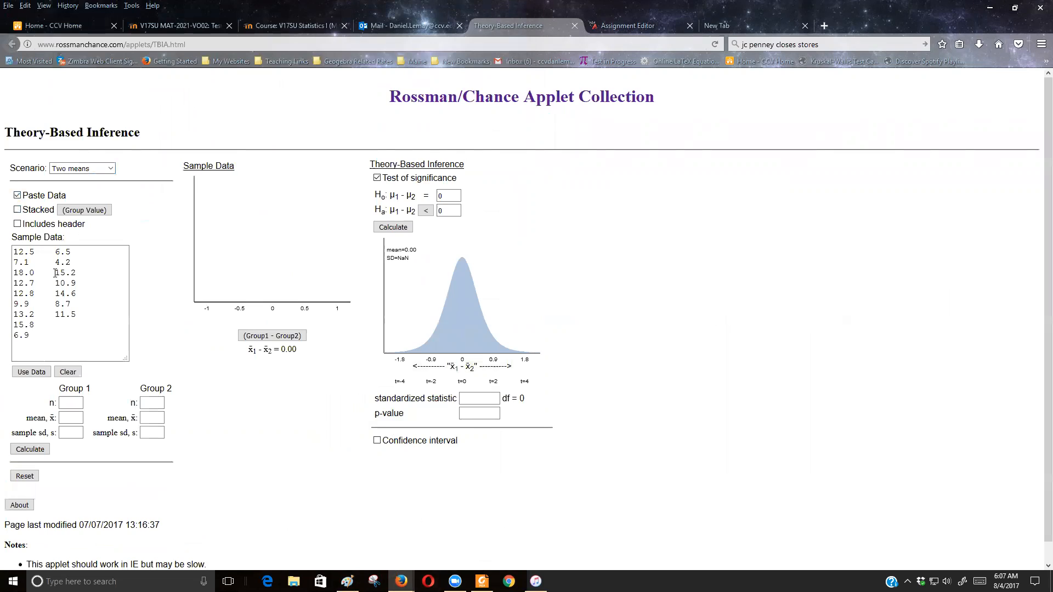
left_click(68, 372)
left_click(57, 312)
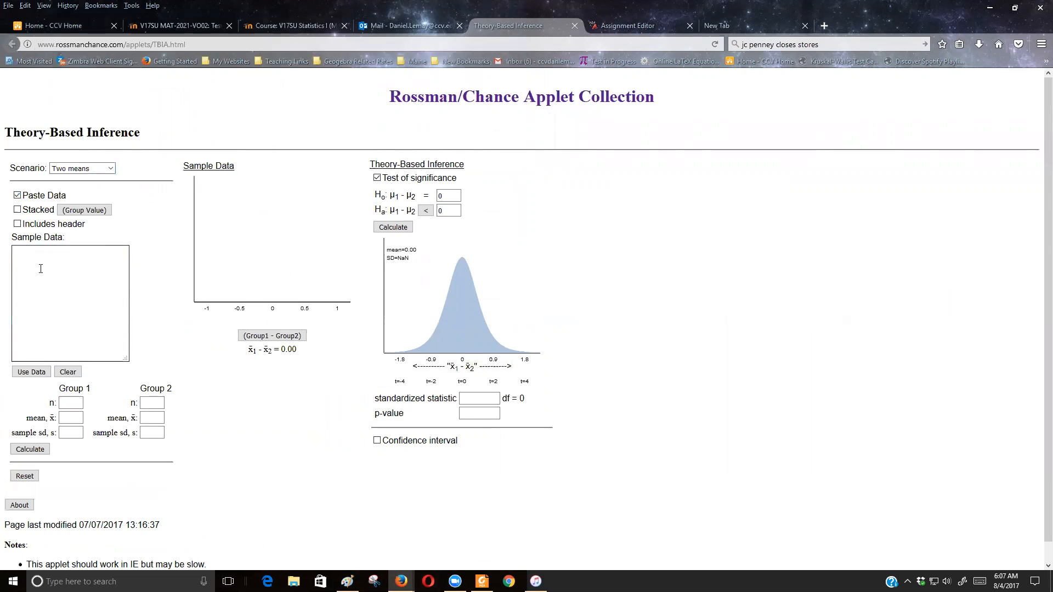
key("ctrl+v")
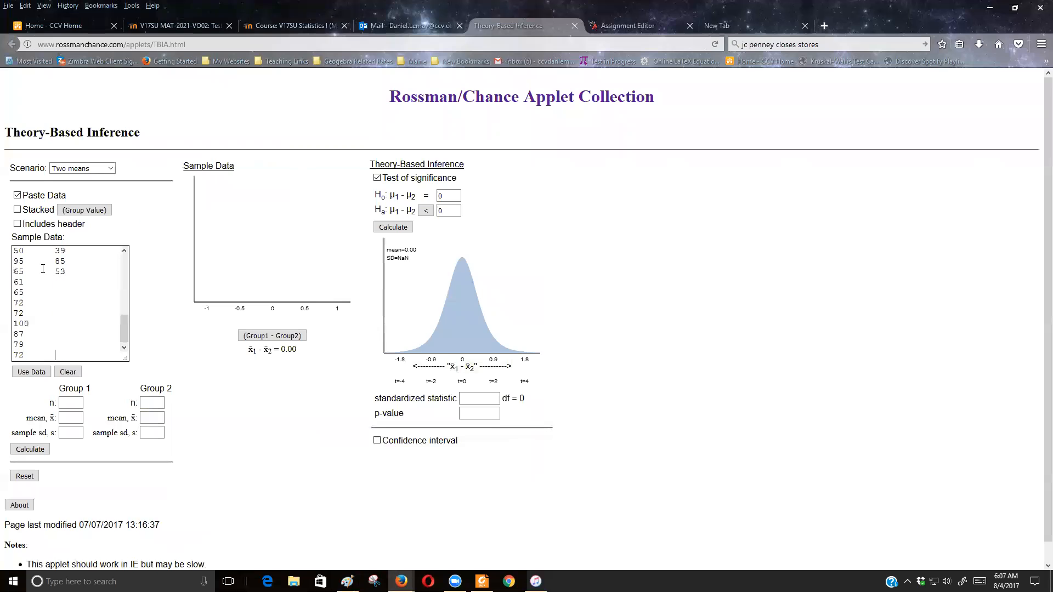
scroll(79, 275, "up", 8)
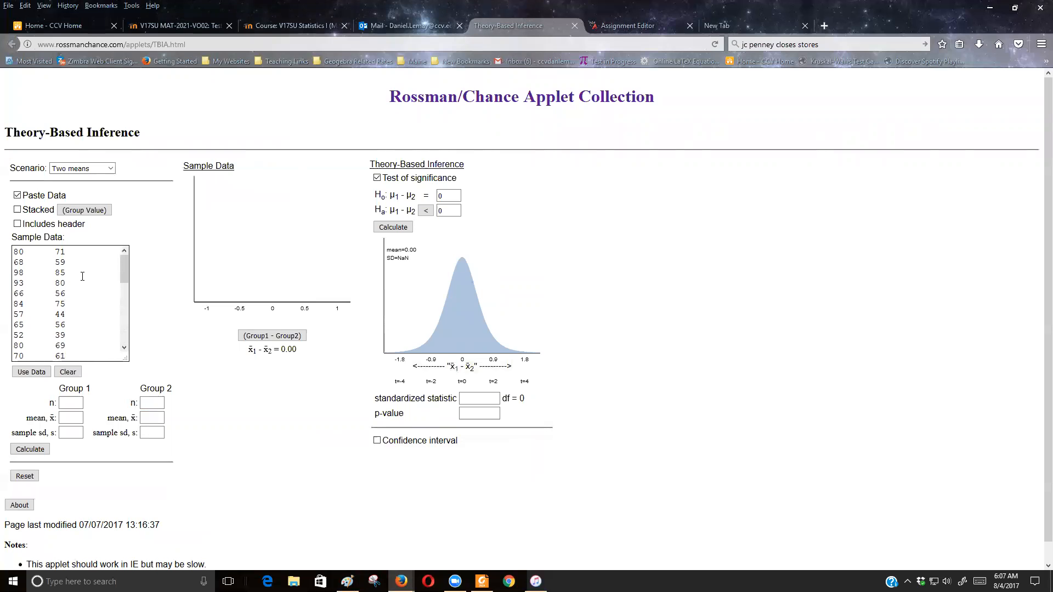
scroll(27, 275, "down", 6)
left_click(48, 375)
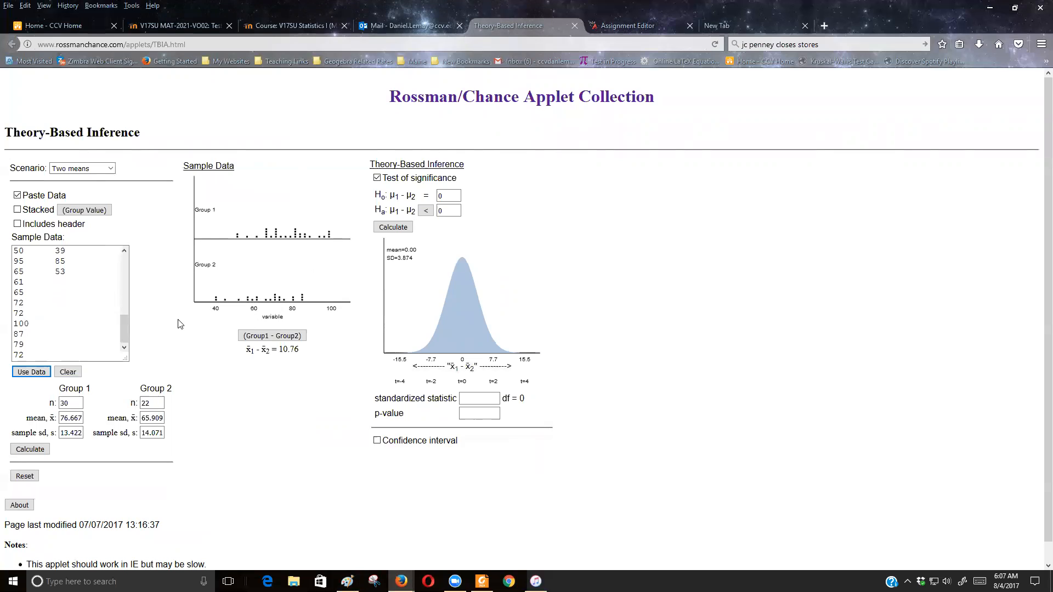
Check the handwritten hypotheses, set the alternative μ1 - μ2 to greater than 0, and calculate the test of significance
left_click(73, 405)
left_click(377, 178)
left_click(377, 179)
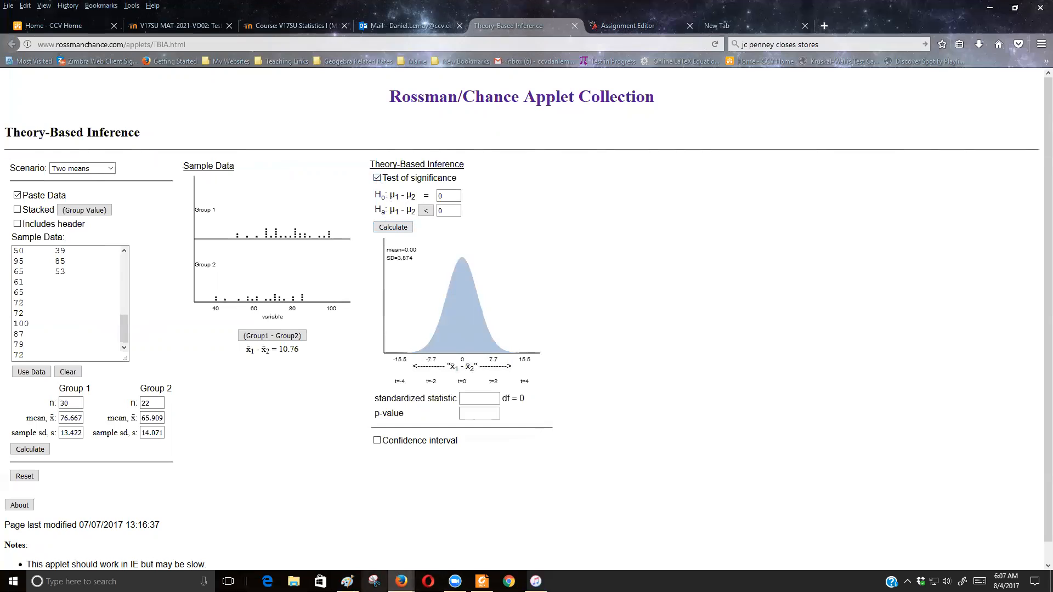
left_click(347, 582)
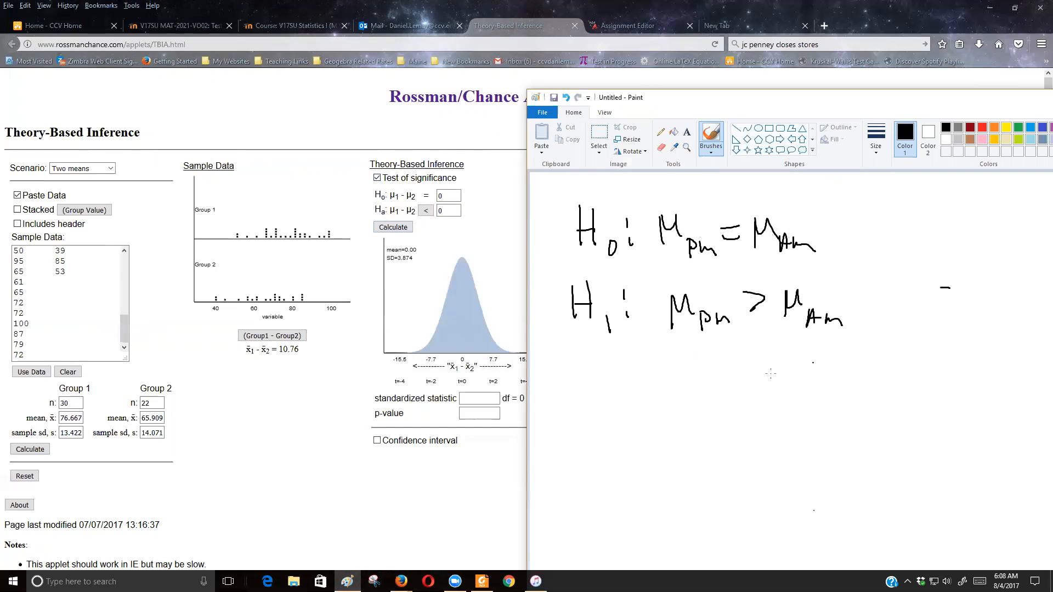
left_click(428, 211)
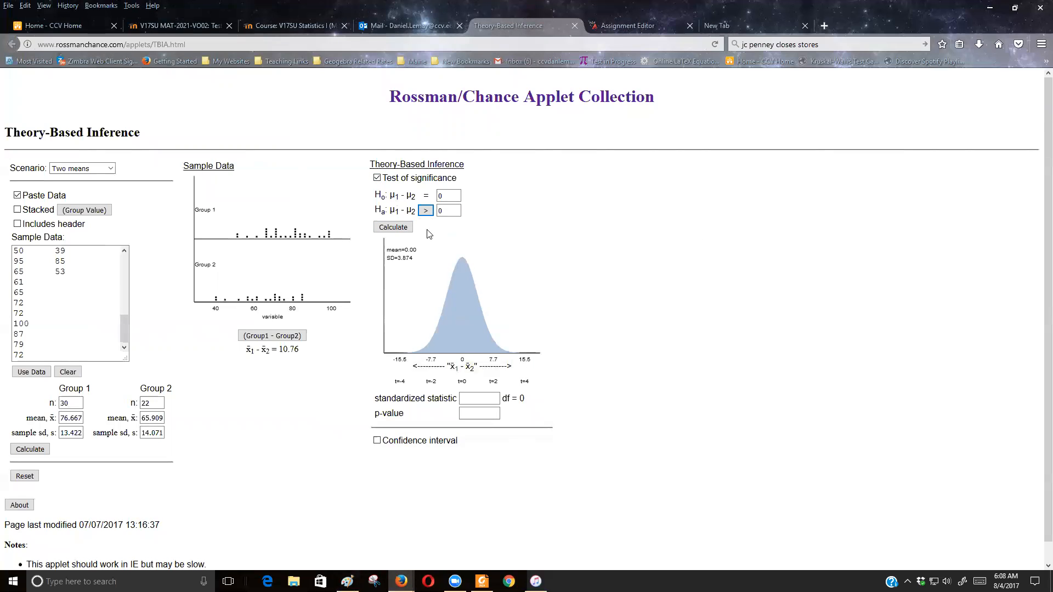
left_click(396, 233)
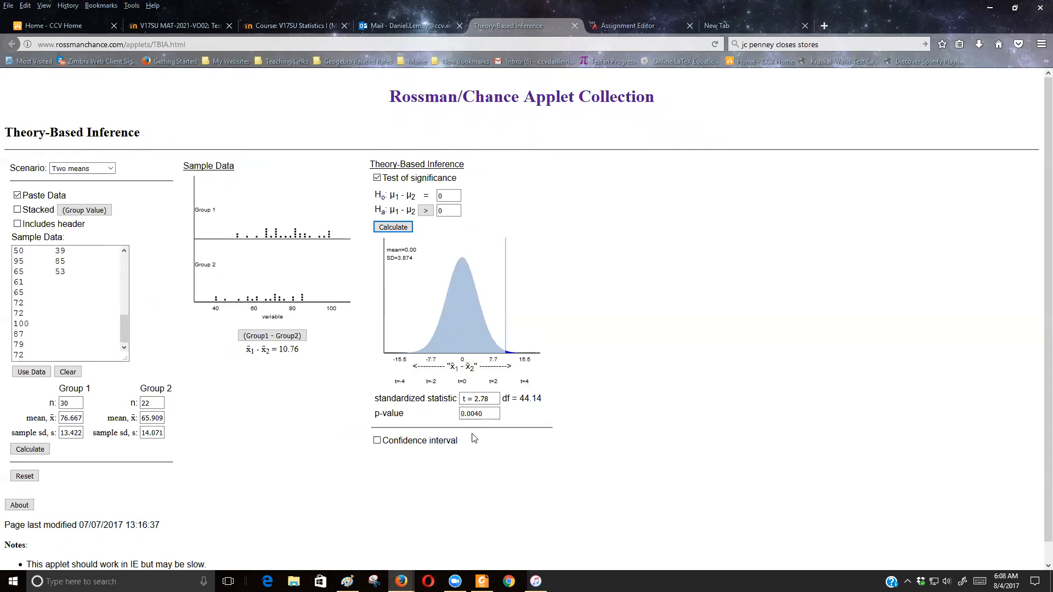
Examine the standardized statistic and p-value and compare them with the handwritten hypotheses
left_click(486, 398)
left_click_drag(485, 398, 460, 415)
mouse_move(347, 582)
left_click(384, 546)
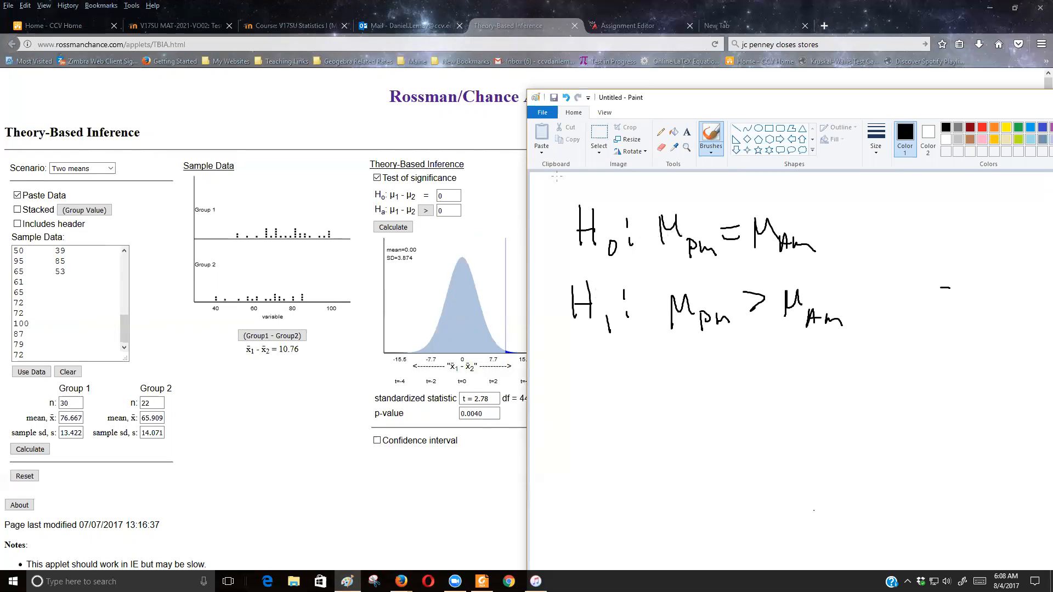
left_click(817, 28)
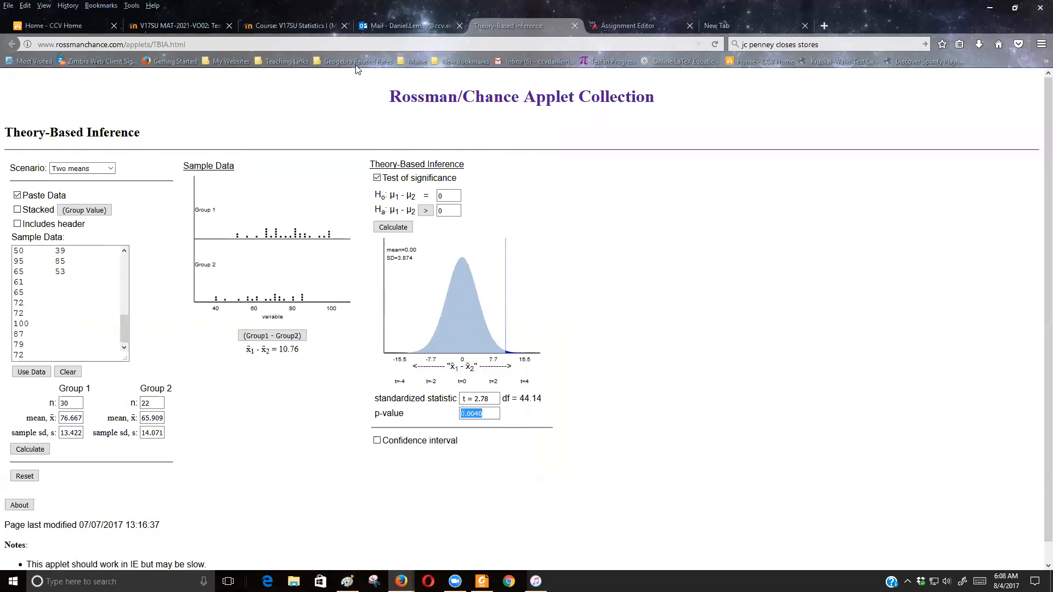
Go to the Statistics I course page in Moodle and expand the Week 10 ending 7/31 section
left_click(286, 25)
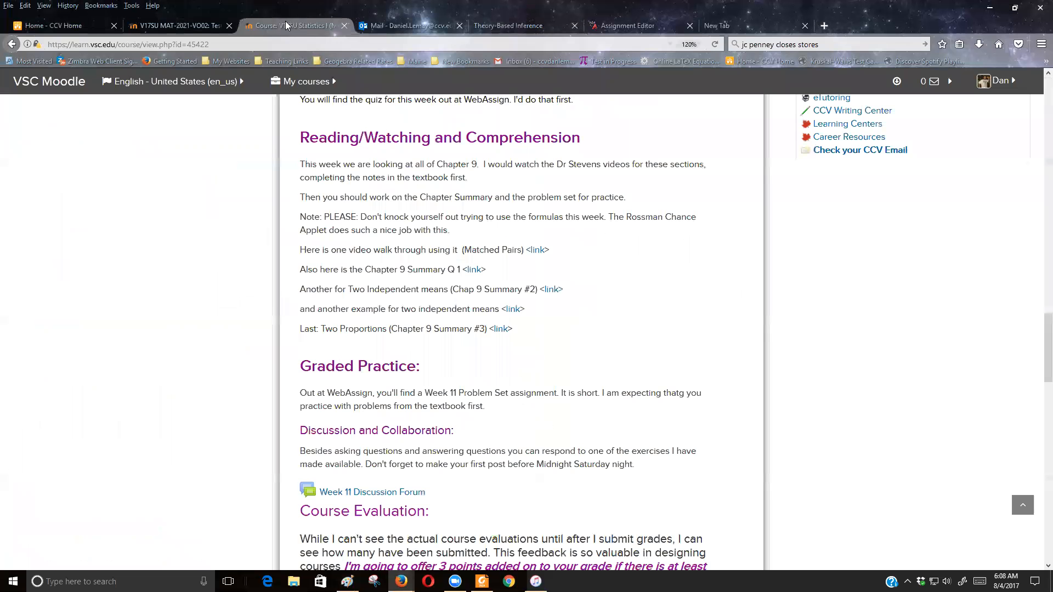
scroll(389, 251, "up", 3)
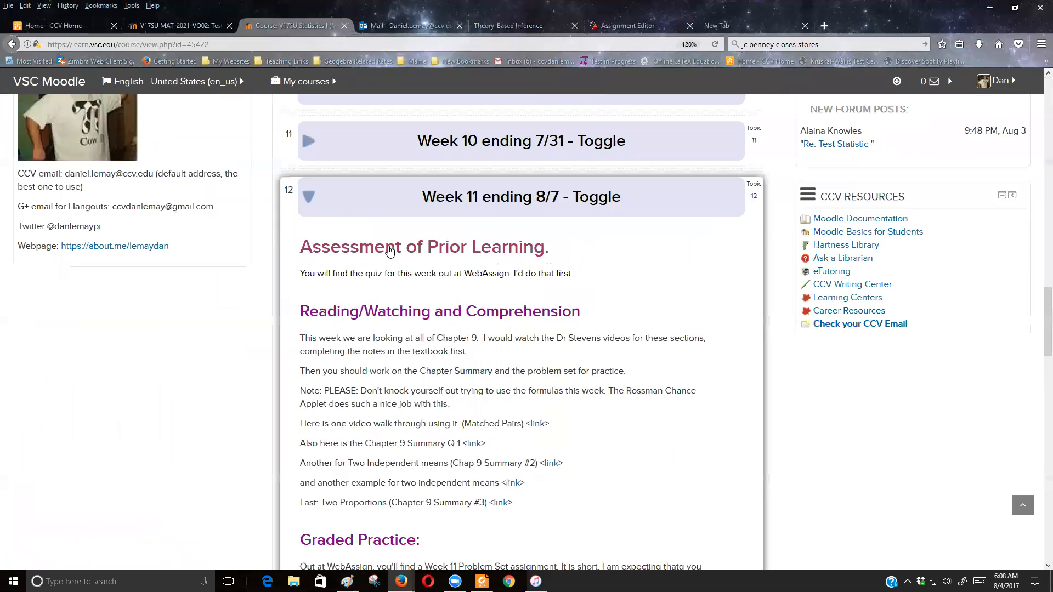
scroll(389, 251, "up", 1)
left_click(362, 199)
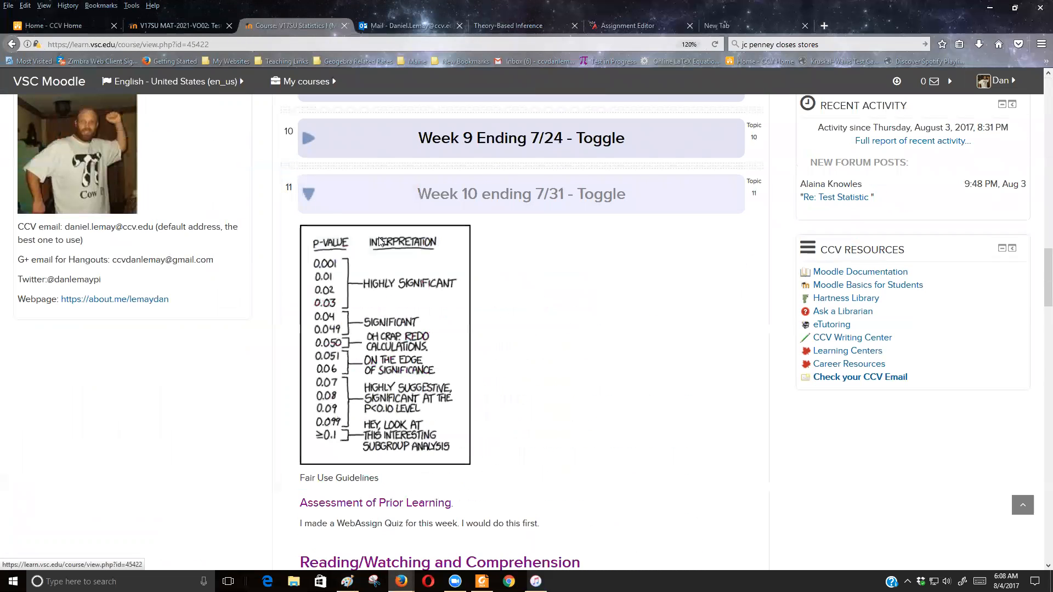
Open the Testing Helps discussion in the Week 10 Discussion Forum
scroll(533, 301, "down", 10)
scroll(367, 318, "up", 4)
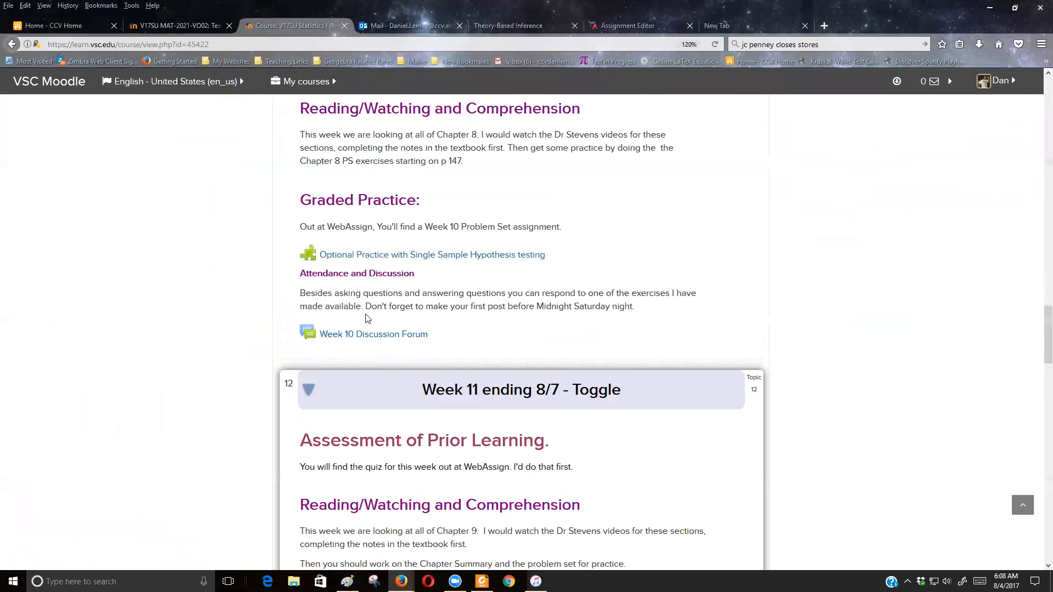
left_click(366, 335)
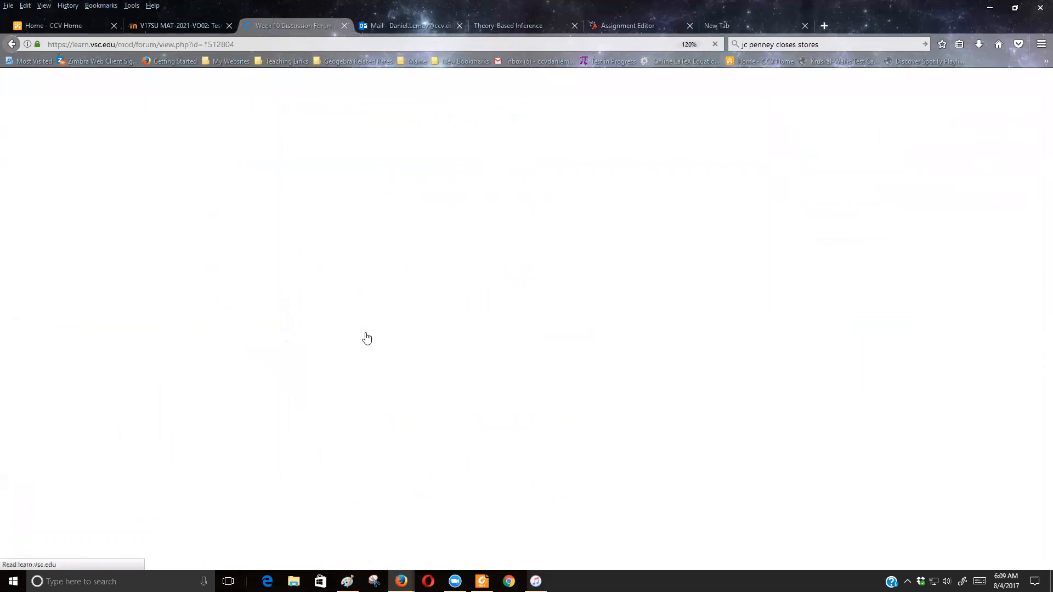
scroll(426, 310, "down", 10)
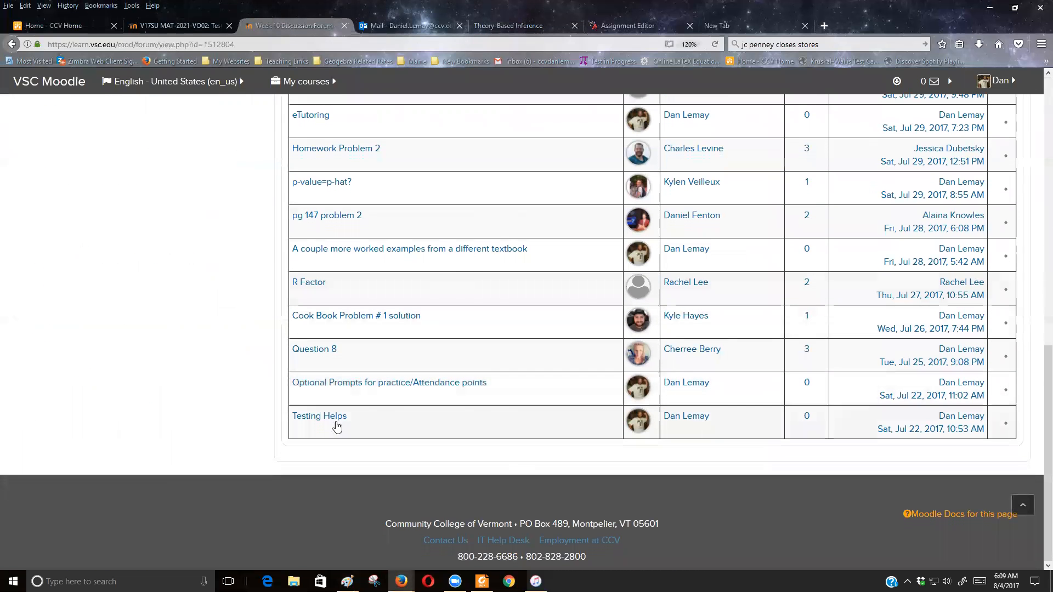
left_click(337, 426)
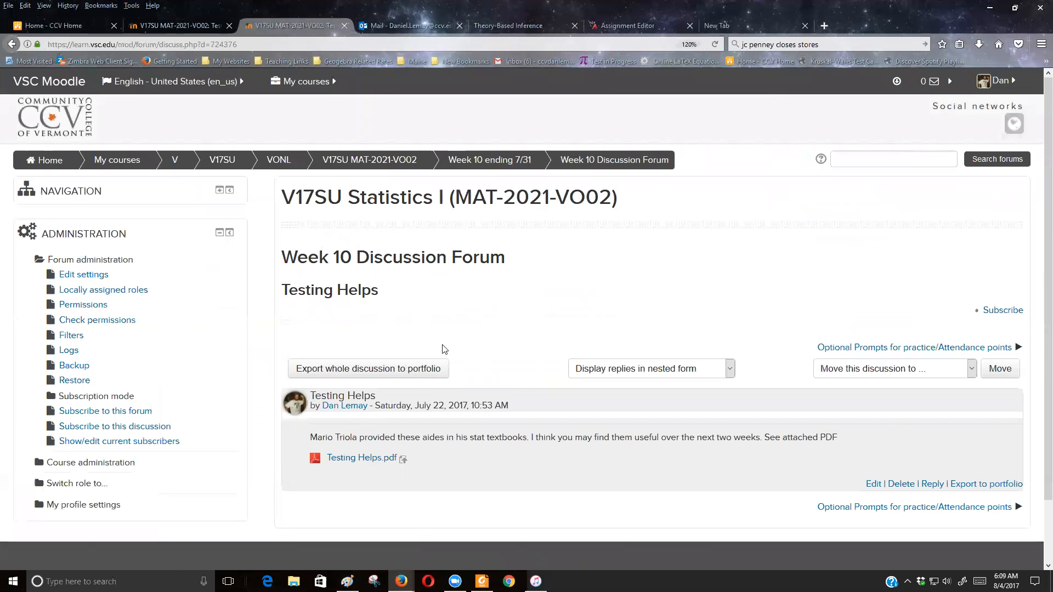
Open the attached Testing Helps.pdf with Foxit Reader and examine the "Is the Claim Supported?" flowchart for wording the final conclusion
left_click(373, 455)
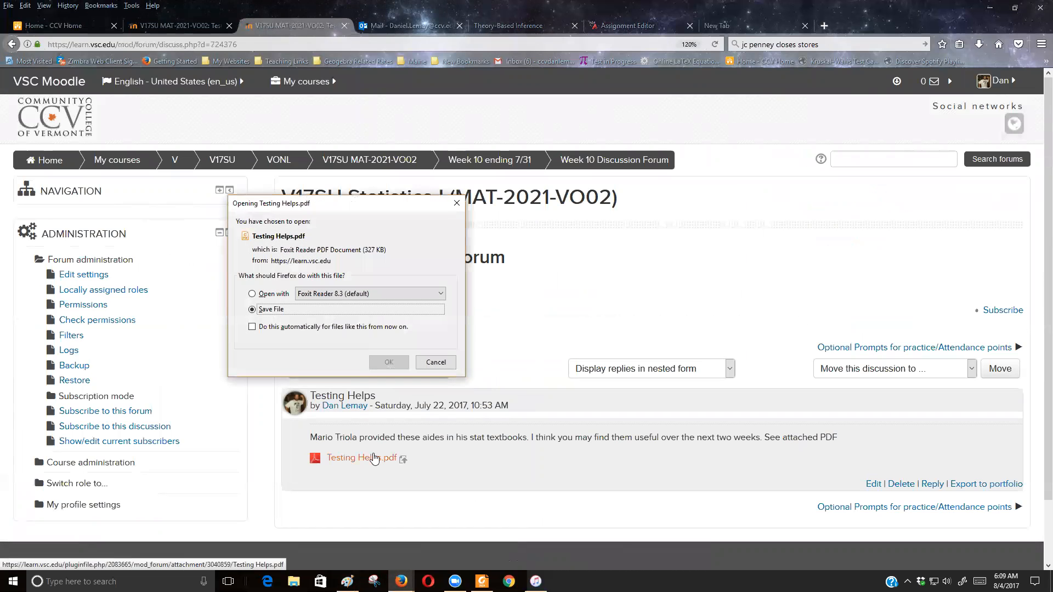
key("Up")
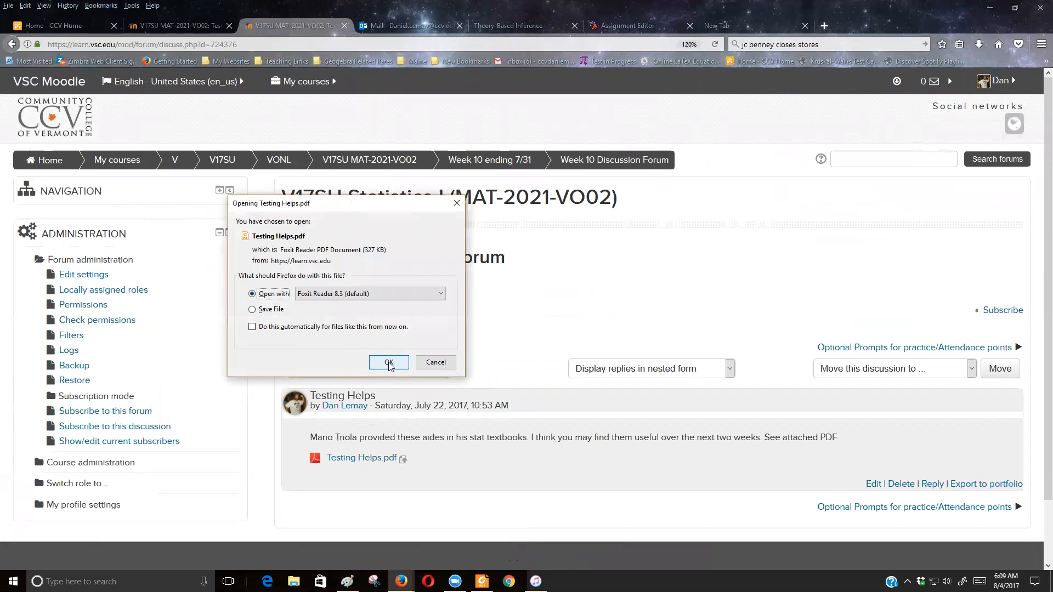
left_click(387, 363)
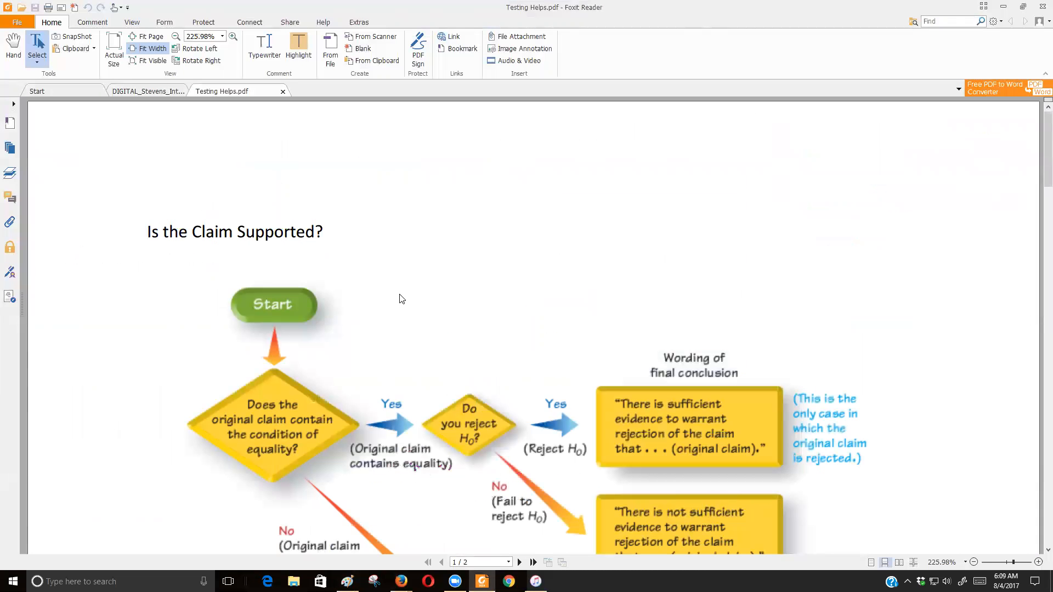
scroll(379, 282, "down", 3)
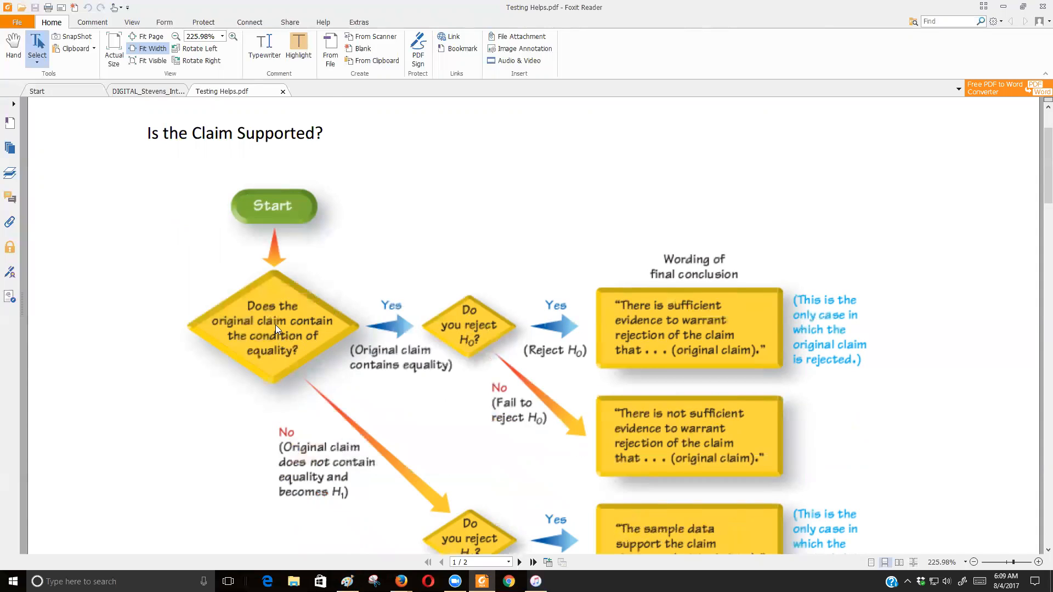
scroll(276, 324, "down", 3)
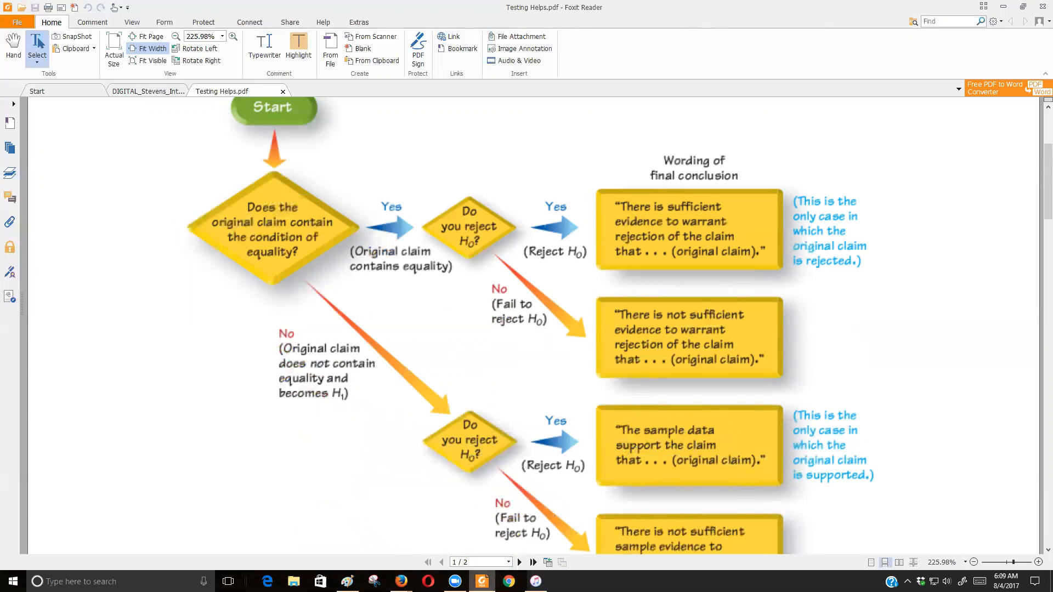
Return to question 4 in WebAssign and highlight part (d)'s second concluding statement and the prompt's "scored higher than the AM section" wording
mouse_move(402, 581)
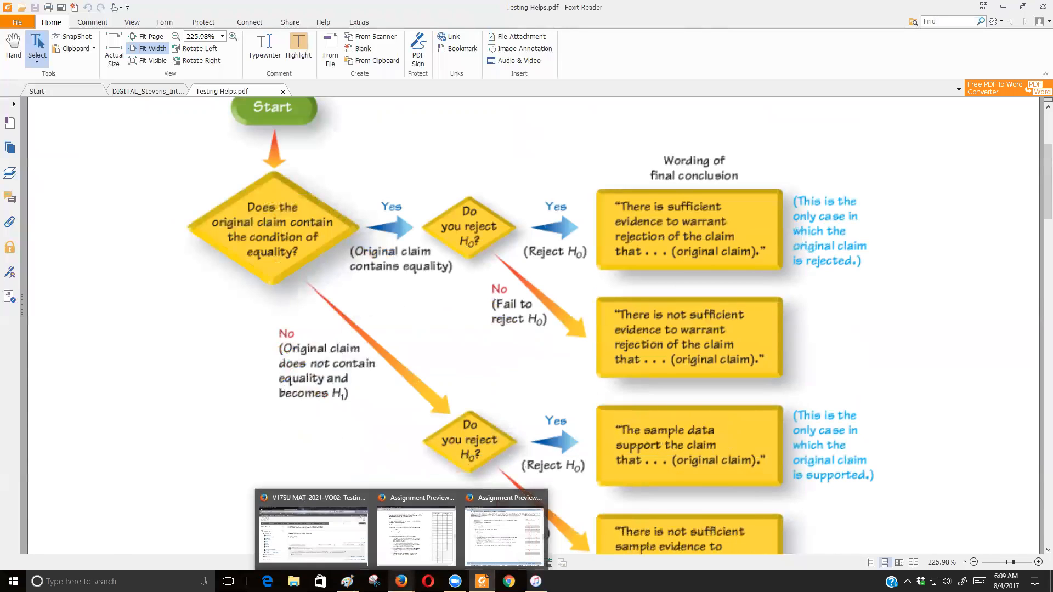
left_click(494, 535)
left_click_drag(368, 319, 121, 319)
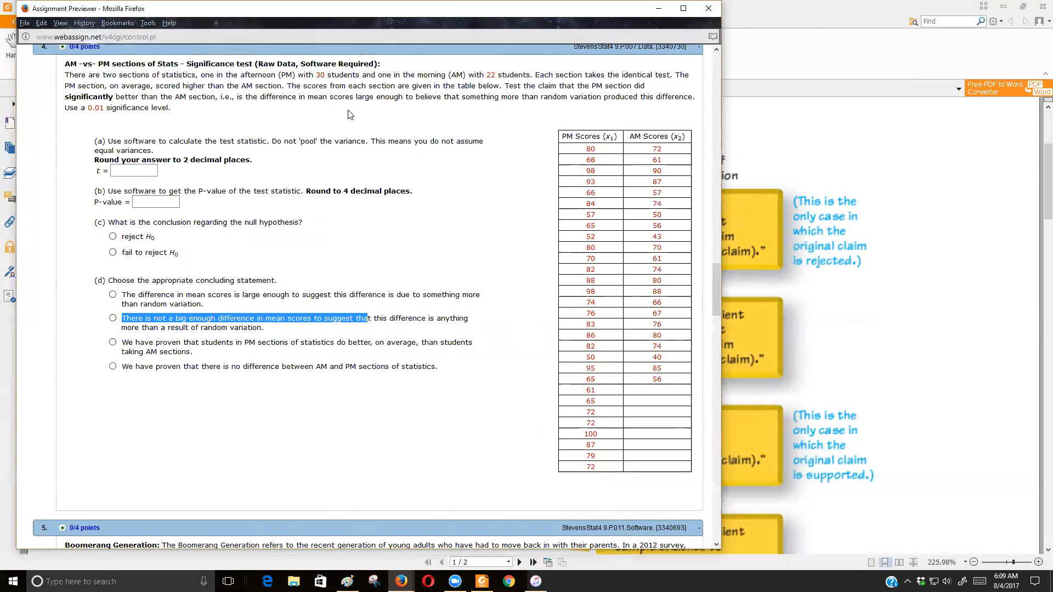
left_click_drag(156, 86, 275, 88)
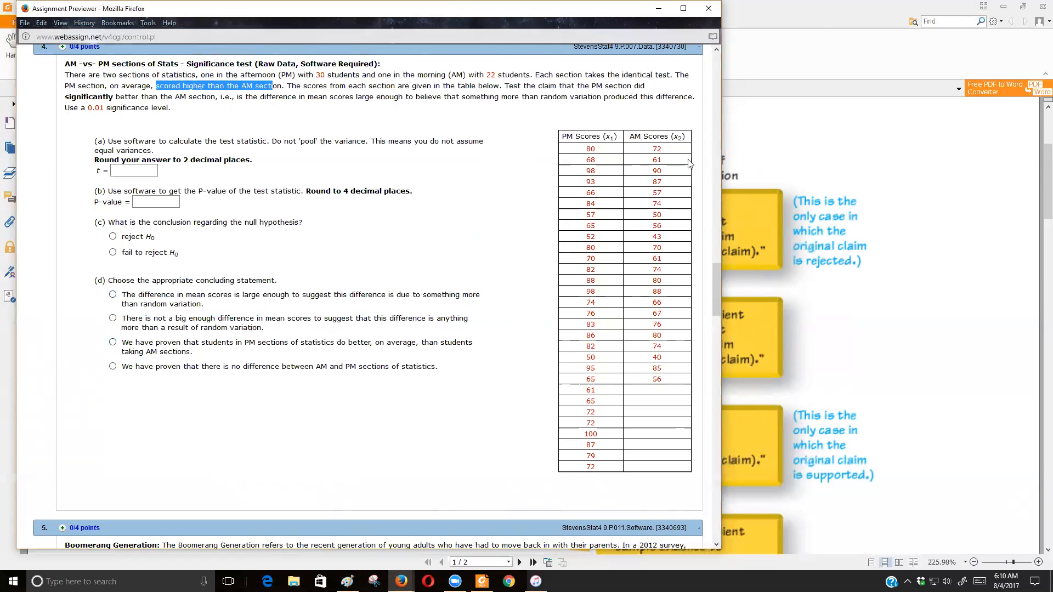
key("alt+q")
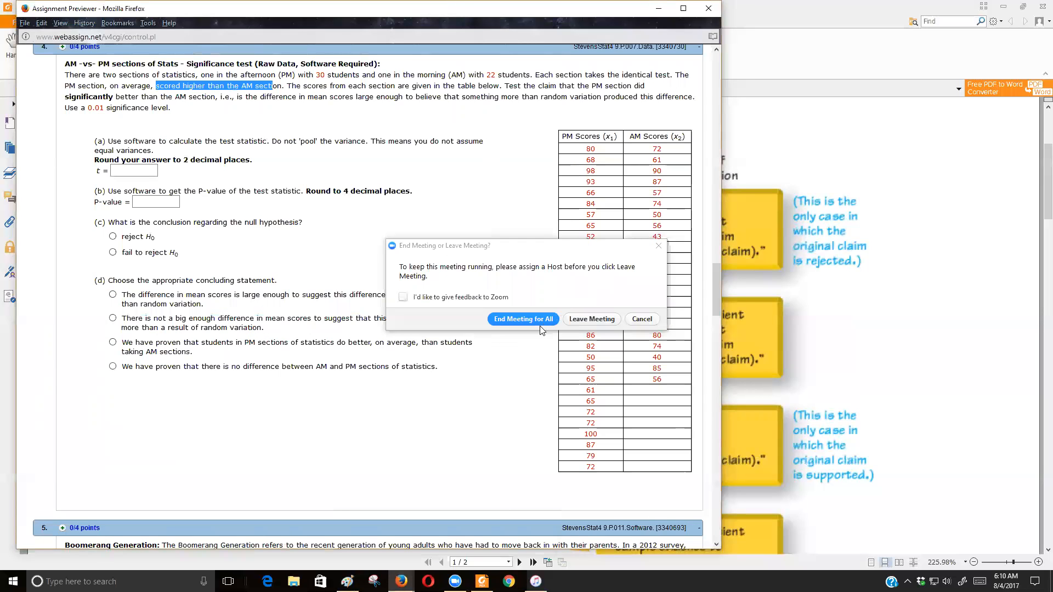